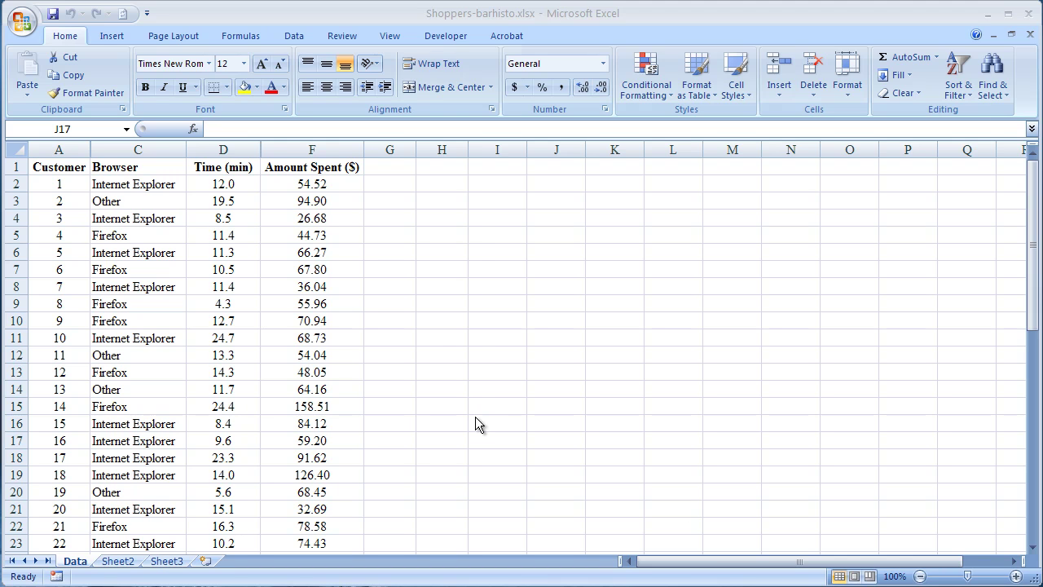
Insert a markers-only scatter chart from the Time (min) and Amount Spent ($) columns, rows 1 through 51 including headers.
{"action": "left_click_drag", "start_coordinate": [202, 168], "coordinate": [301, 526]}
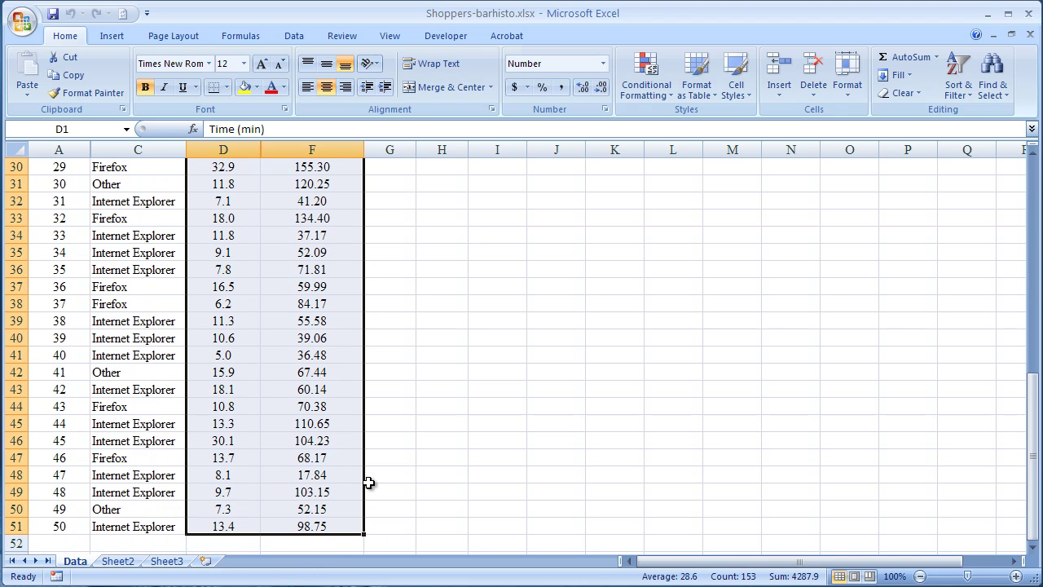
{"action": "left_click", "coordinate": [111, 37]}
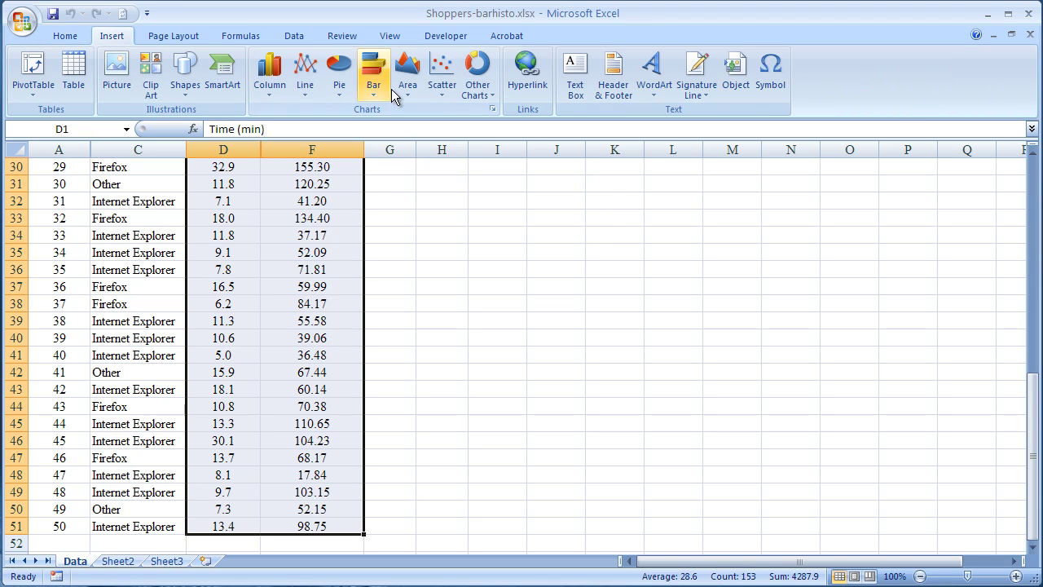
{"action": "left_click", "coordinate": [438, 92]}
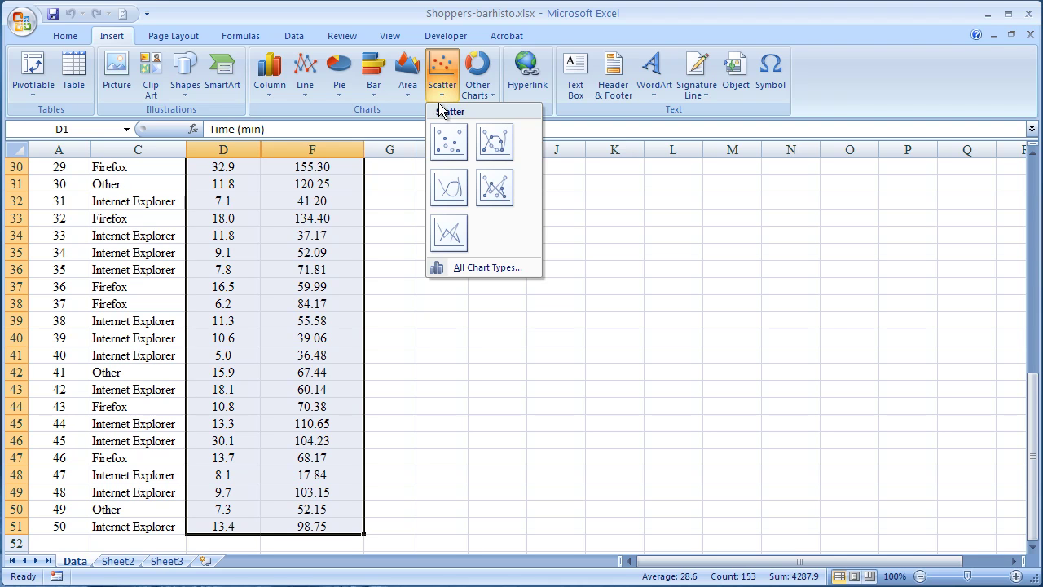
{"action": "left_click", "coordinate": [456, 144]}
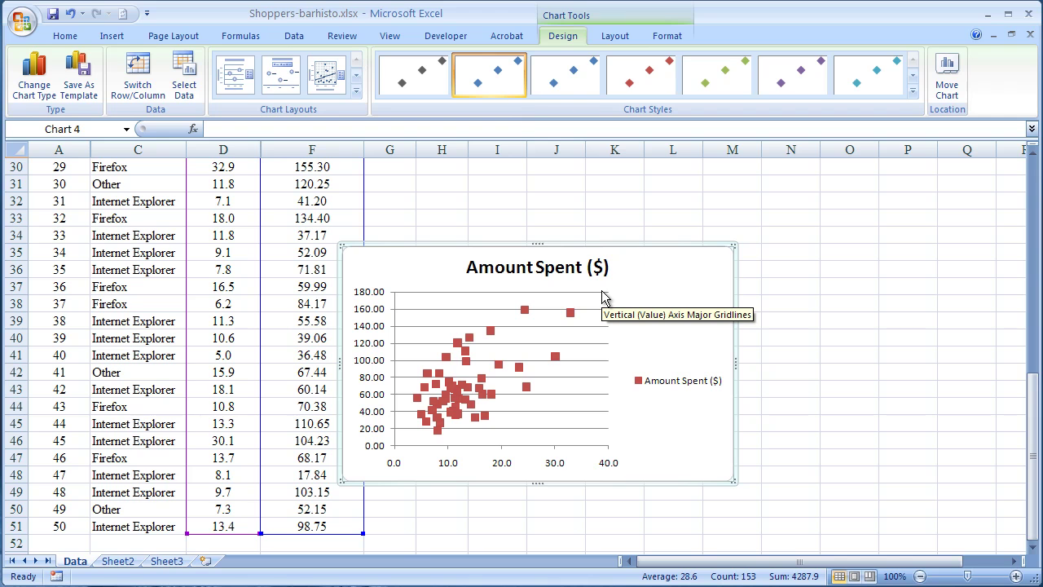
Move the scatter chart to its own new sheet, keeping the suggested name Chart5.
{"action": "right_click", "coordinate": [673, 250]}
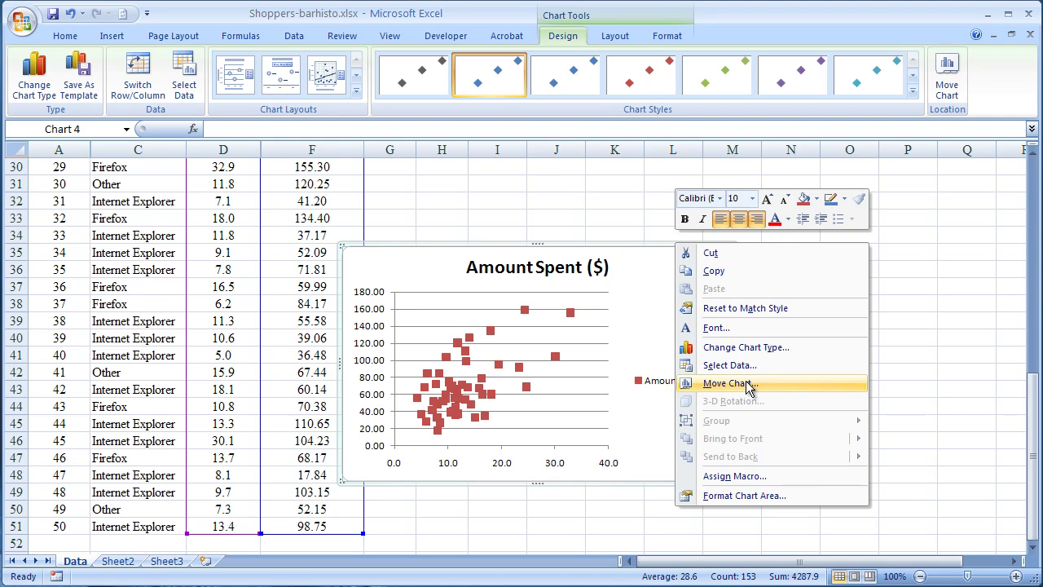
{"action": "left_click", "coordinate": [731, 383]}
{"action": "left_click", "coordinate": [637, 290]}
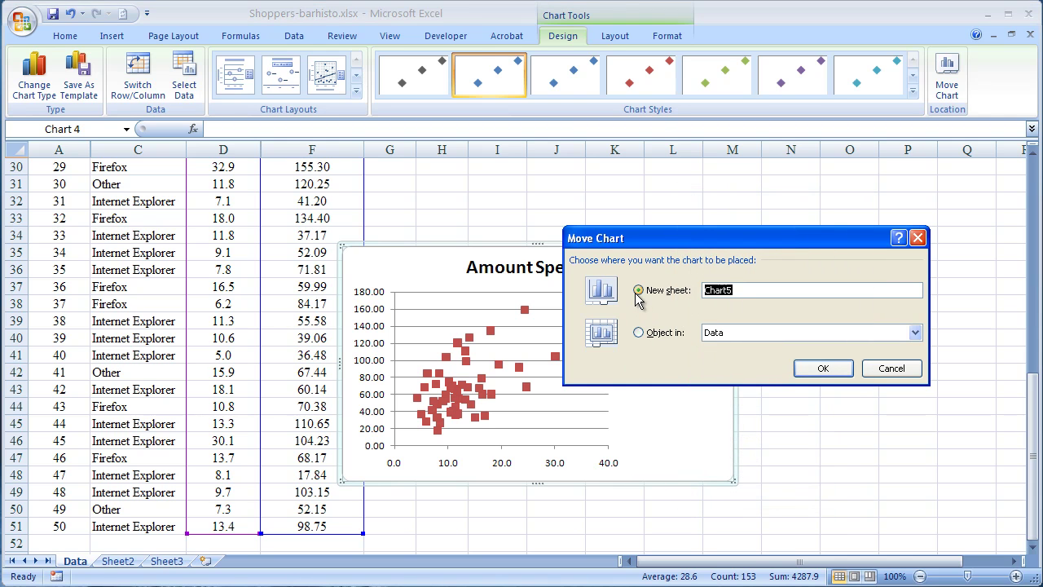
{"action": "left_click", "coordinate": [821, 371]}
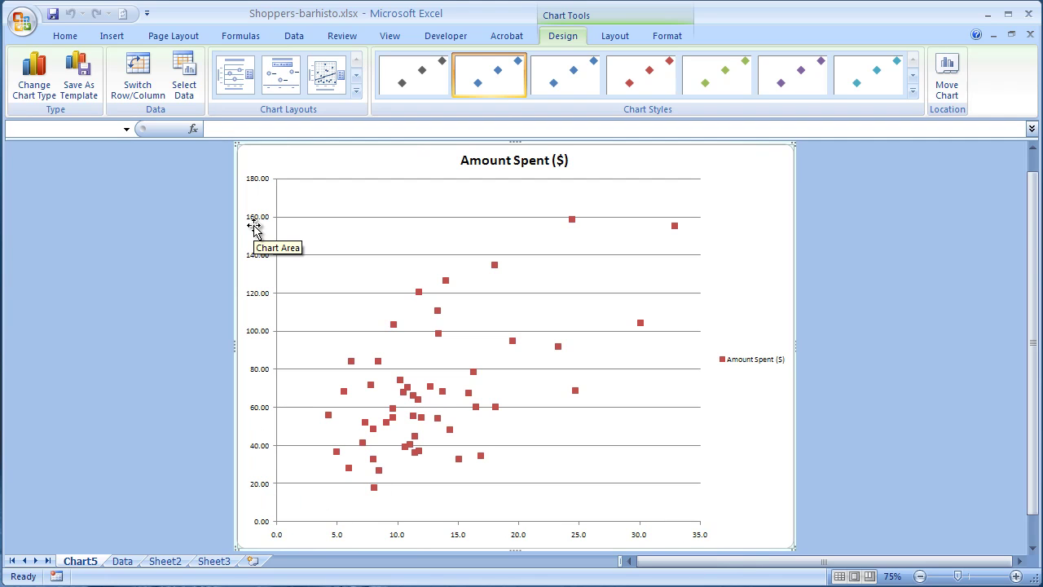
Add a horizontal axis title below the axis reading "Time Spent Online in Minutes".
{"action": "left_click", "coordinate": [618, 40]}
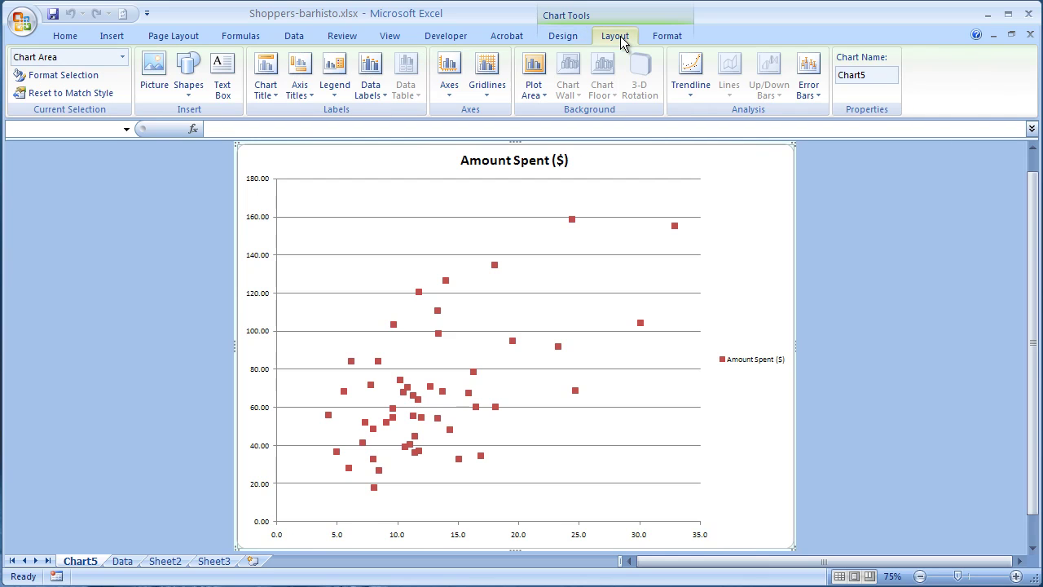
{"action": "left_click", "coordinate": [314, 103]}
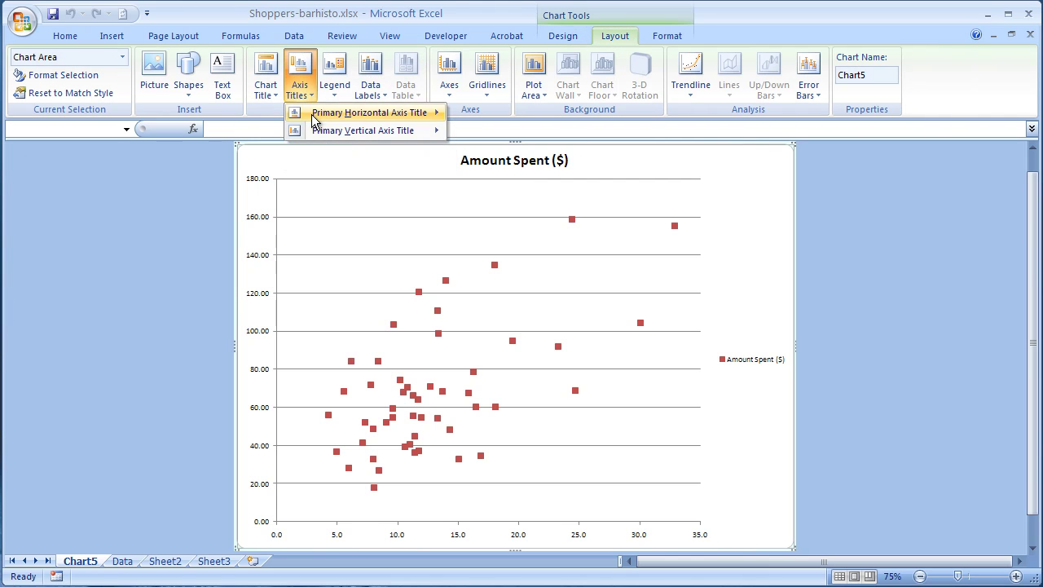
{"action": "mouse_move", "coordinate": [316, 116]}
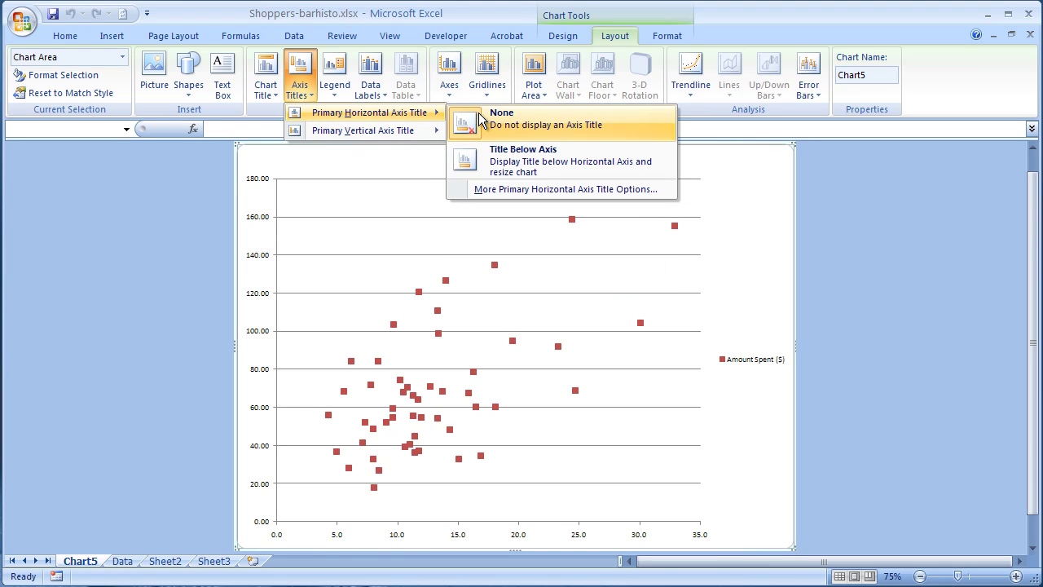
{"action": "left_click", "coordinate": [495, 158]}
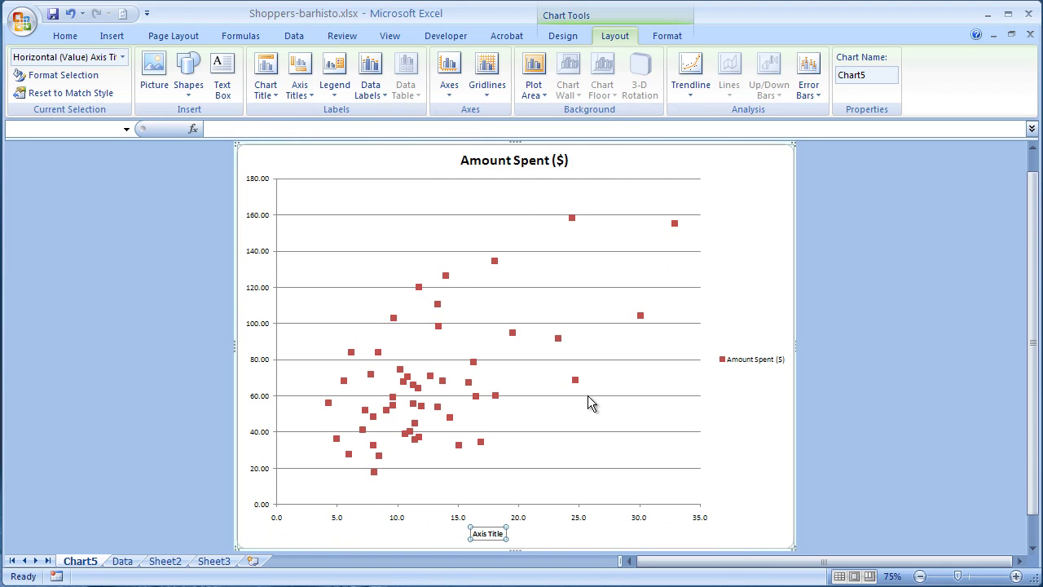
{"action": "left_click", "coordinate": [486, 534]}
{"action": "key", "text": "BackSpace"}
{"action": "key", "text": "BackSpace"}
{"action": "key", "text": "BackSpace"}
{"action": "key", "text": "BackSpace"}
{"action": "key", "text": "BackSpace"}
{"action": "key", "text": "BackSpace"}
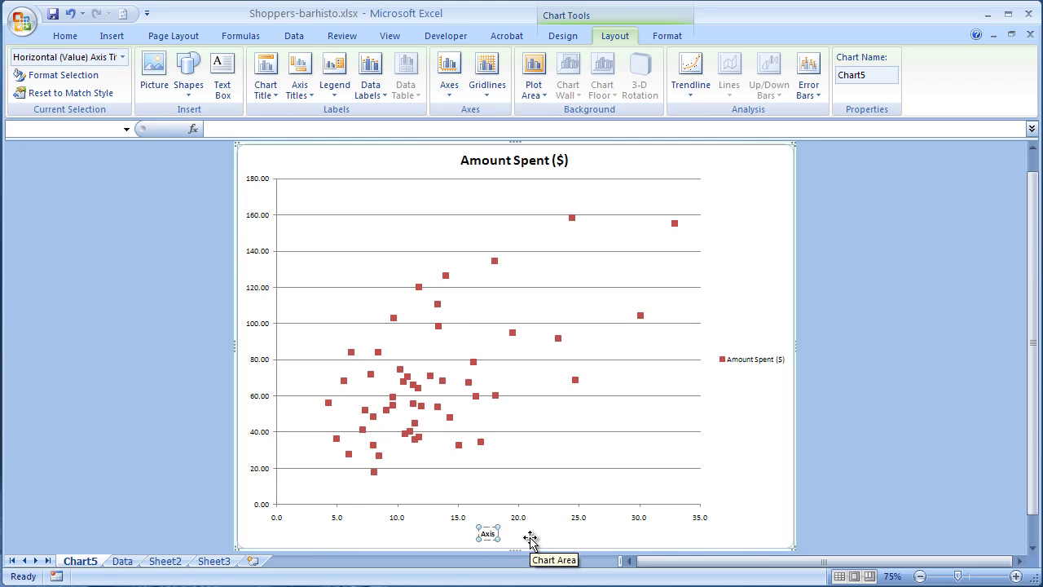
{"action": "key", "text": "BackSpace"}
{"action": "key", "text": "BackSpace"}
{"action": "key", "text": "BackSpace"}
{"action": "key", "text": "BackSpace"}
{"action": "type", "text": "Time Spent Online  in Minutes"}
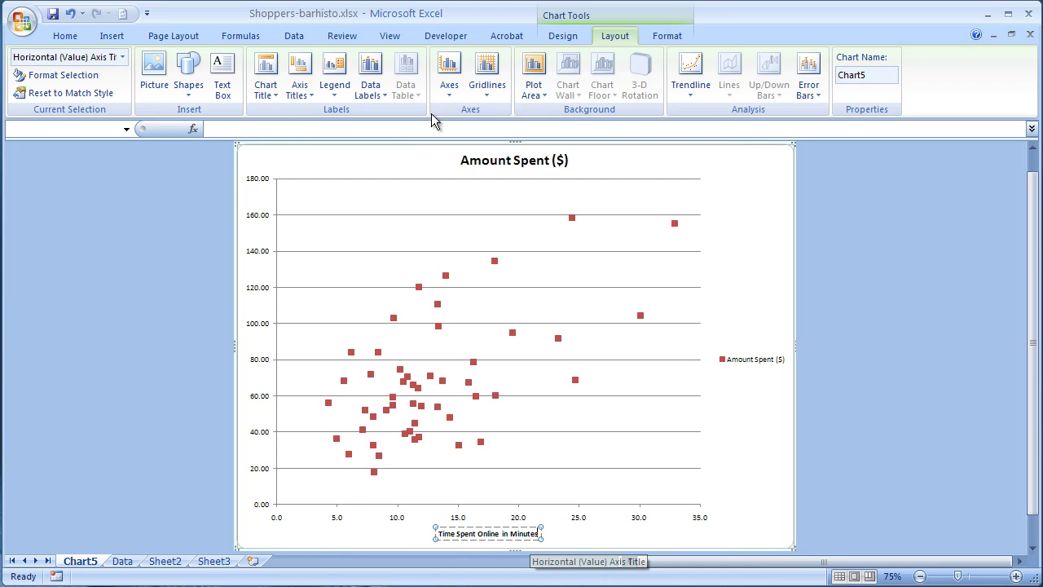
Add a rotated vertical axis title reading "Amount Spent in Dollars".
{"action": "left_click", "coordinate": [299, 81]}
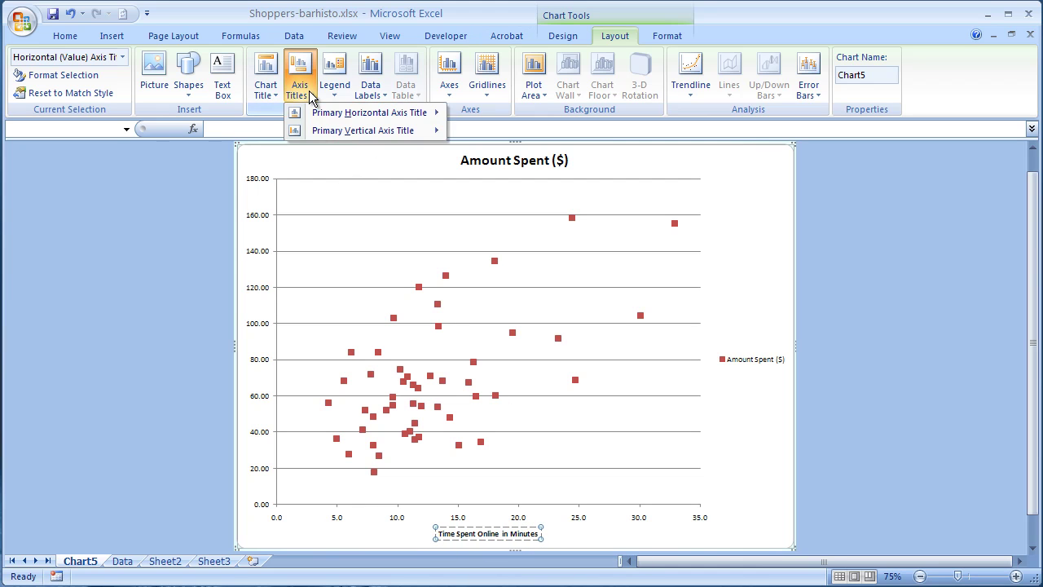
{"action": "mouse_move", "coordinate": [326, 133]}
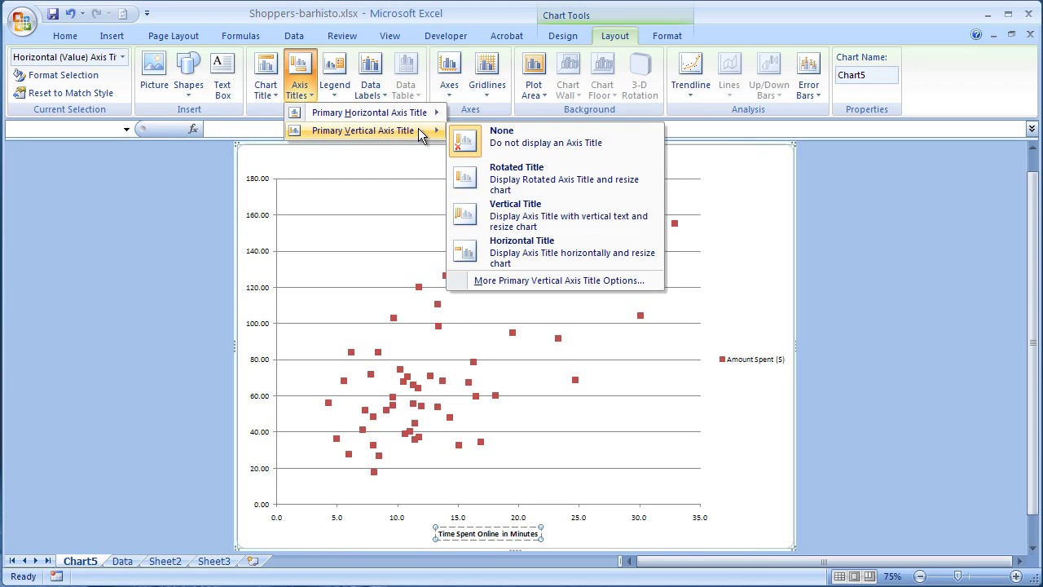
{"action": "left_click", "coordinate": [498, 172]}
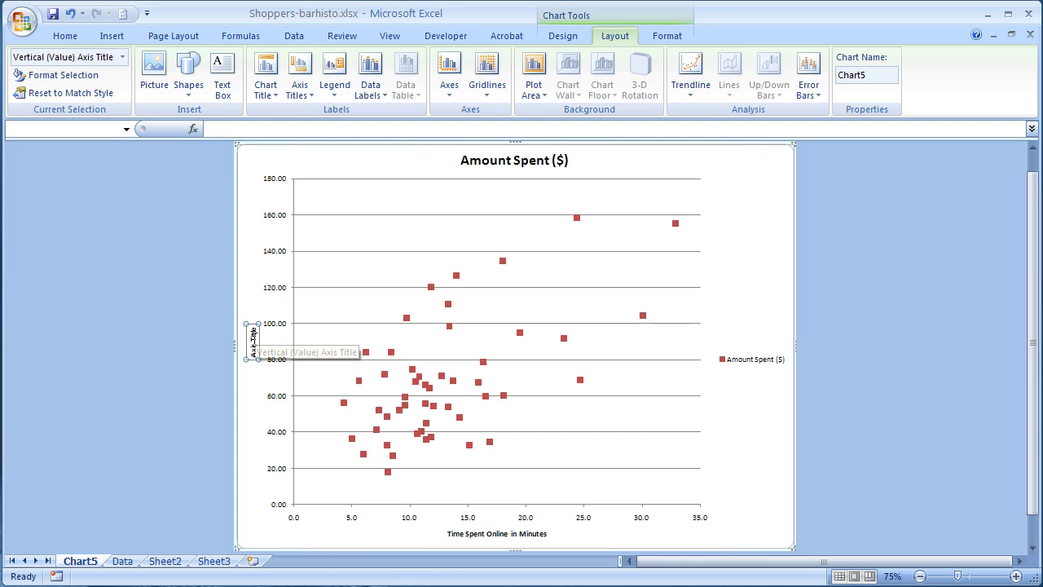
{"action": "left_click", "coordinate": [254, 342]}
{"action": "key", "text": "BackSpace"}
{"action": "key", "text": "BackSpace"}
{"action": "key", "text": "BackSpace"}
{"action": "key", "text": "BackSpace"}
{"action": "key", "text": "BackSpace"}
{"action": "key", "text": "BackSpace"}
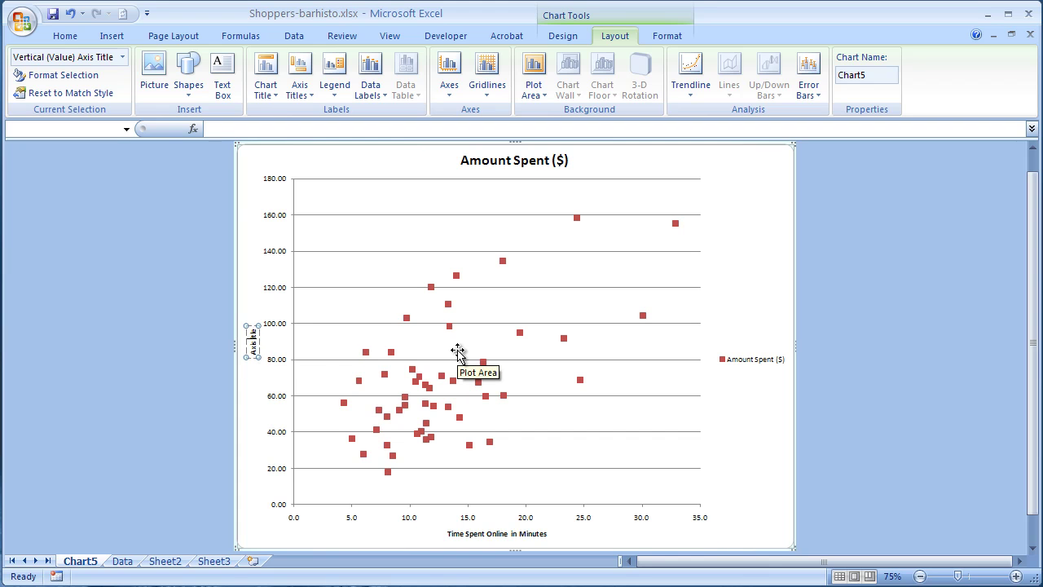
{"action": "key", "text": "BackSpace"}
{"action": "key", "text": "BackSpace"}
{"action": "key", "text": "BackSpace"}
{"action": "key", "text": "BackSpace"}
{"action": "type", "text": "Amount Spent in Dollars"}
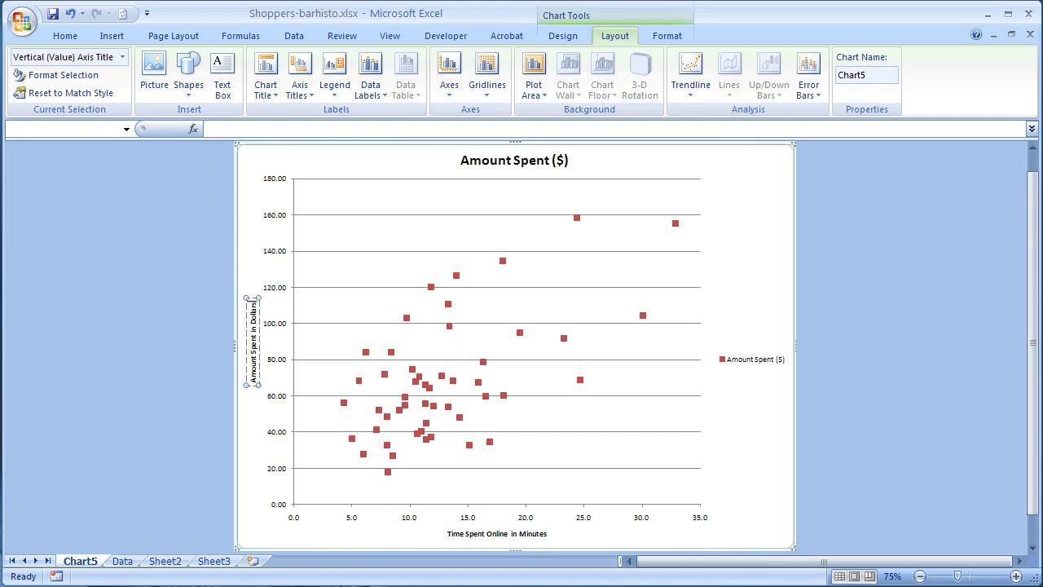
{"action": "left_click", "coordinate": [748, 229]}
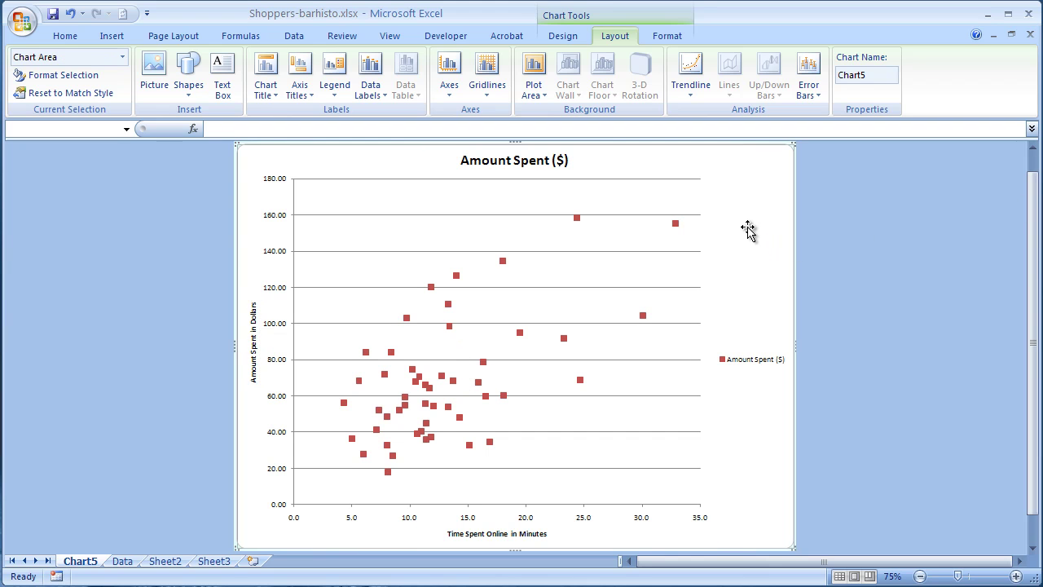